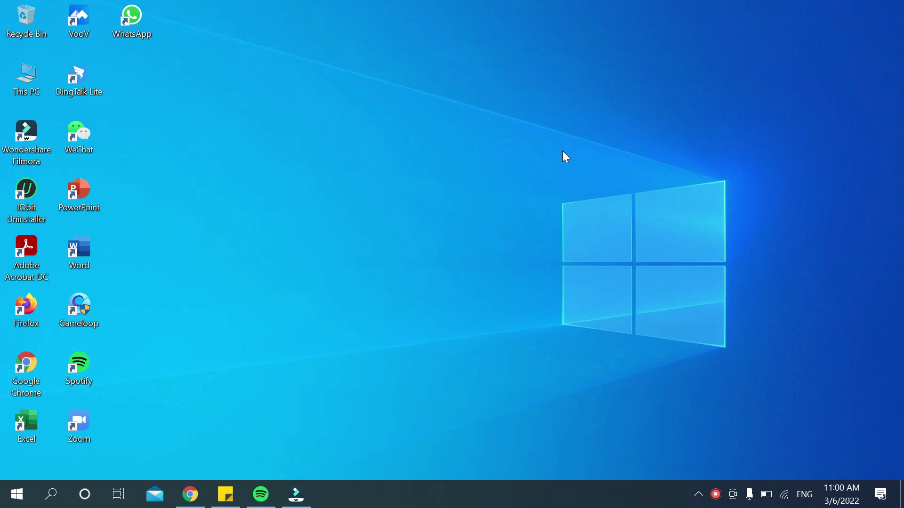
Run Services.msc from the Run dialog to launch the Services console.
key(super+r)
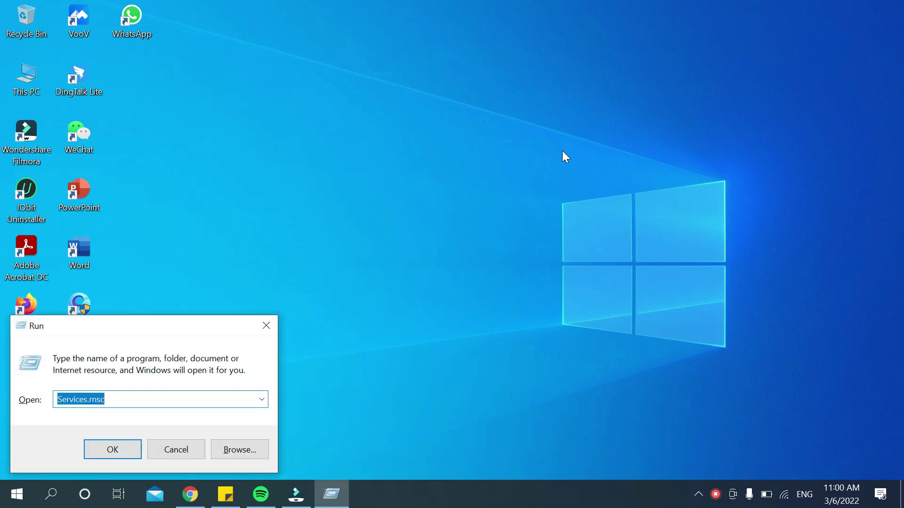
key(BackSpace)
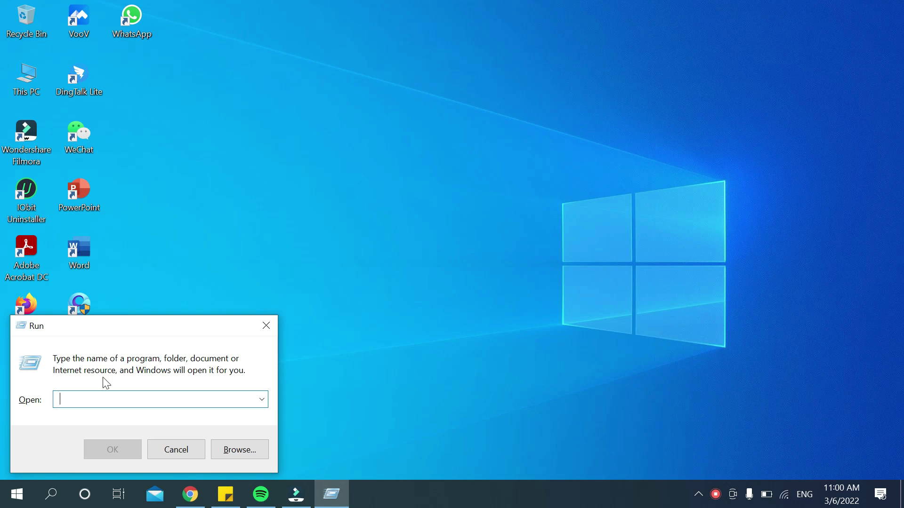
right_click(88, 400)
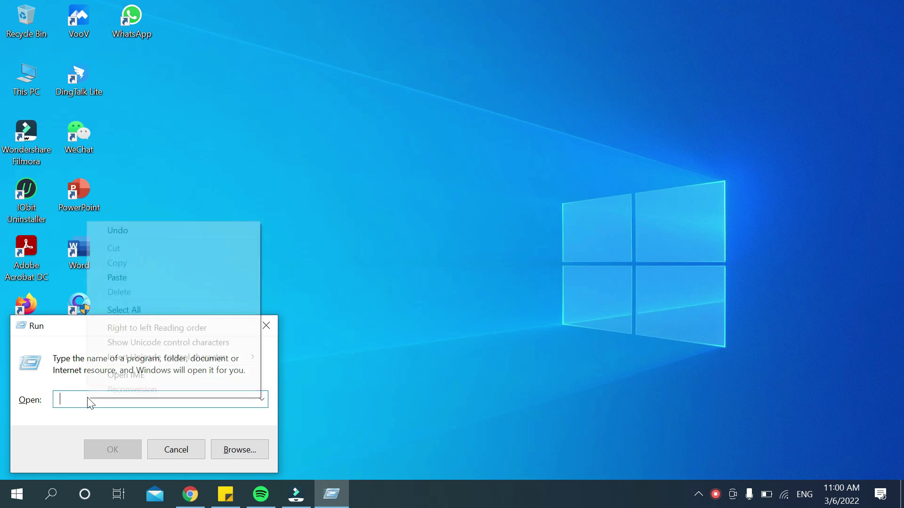
click(147, 282)
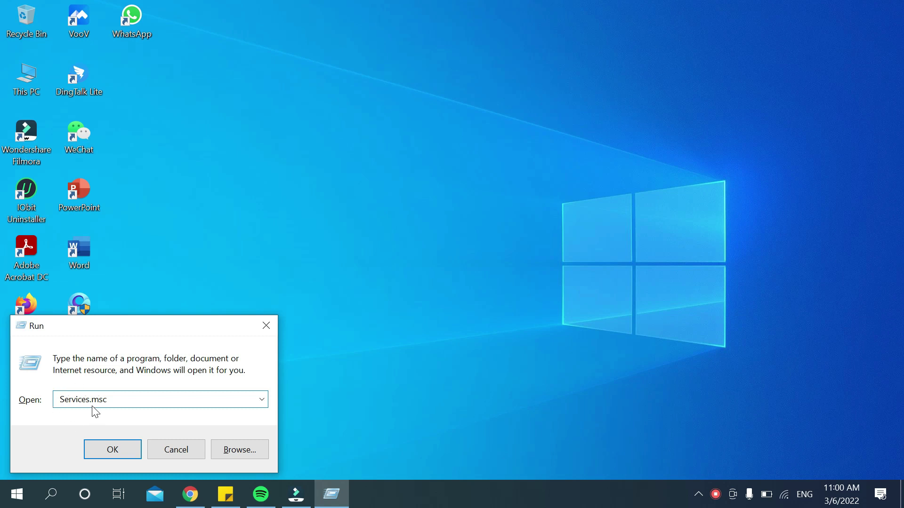
click(110, 452)
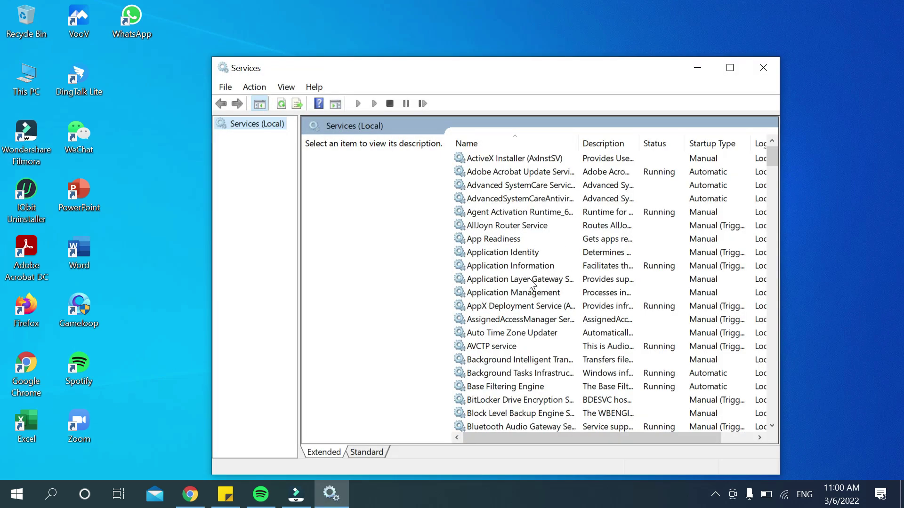
scroll(529, 278, down, 1)
scroll(529, 279, down, 1)
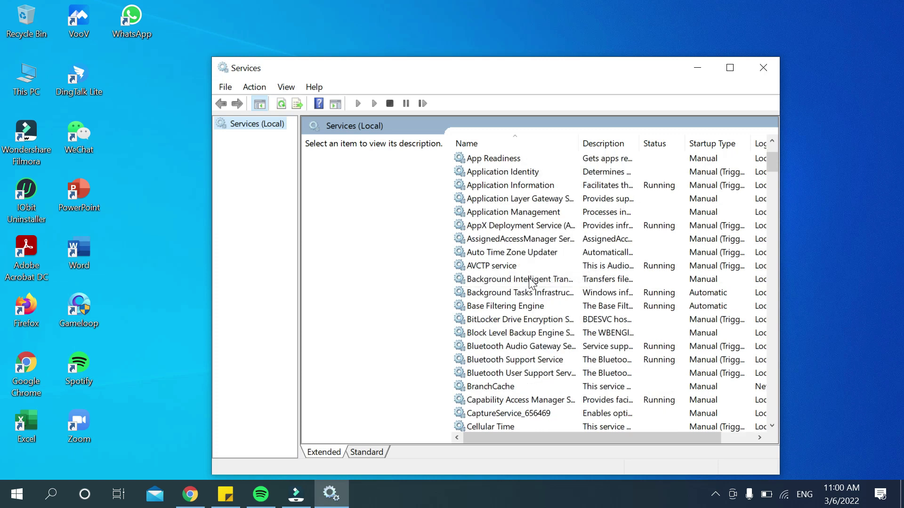
scroll(529, 278, down, 2)
scroll(529, 278, down, 1)
scroll(528, 278, down, 6)
scroll(528, 278, down, 1)
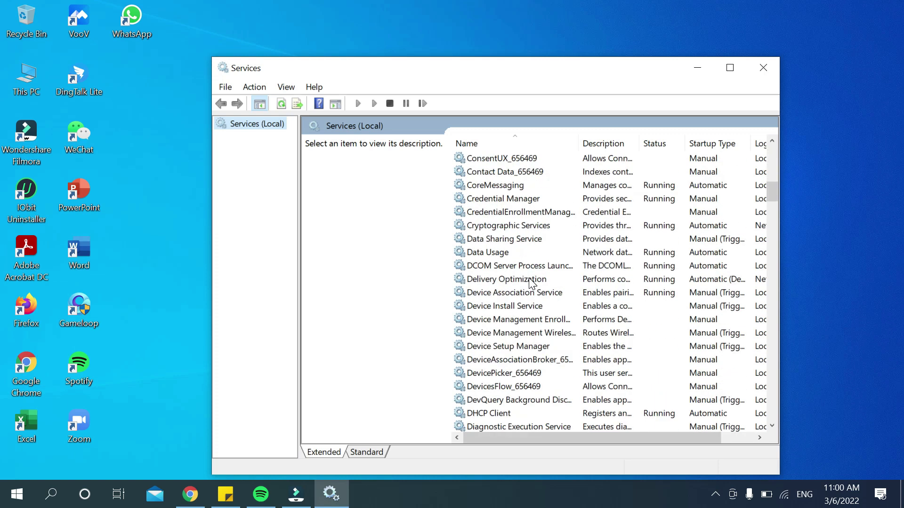
scroll(530, 280, down, 4)
scroll(530, 280, down, 7)
scroll(529, 280, down, 2)
scroll(529, 280, down, 5)
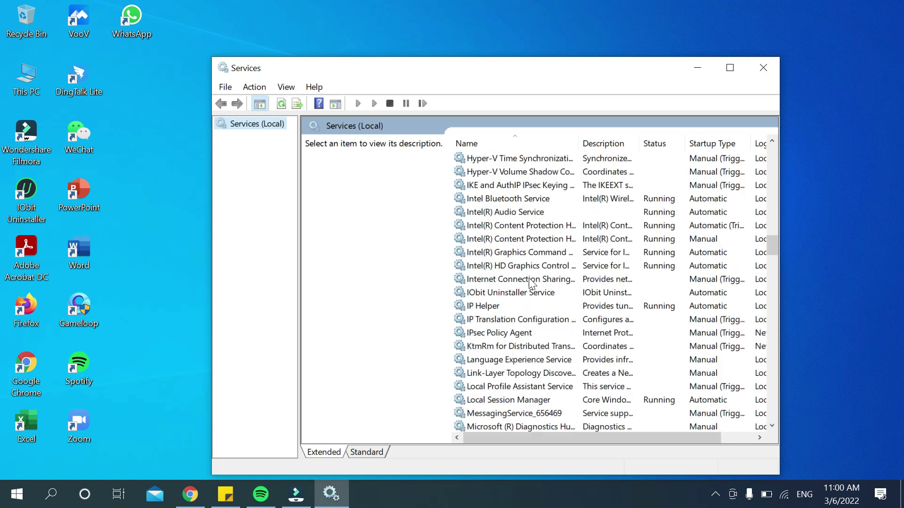
scroll(529, 278, down, 2)
scroll(528, 278, down, 4)
scroll(528, 282, down, 4)
scroll(527, 284, down, 5)
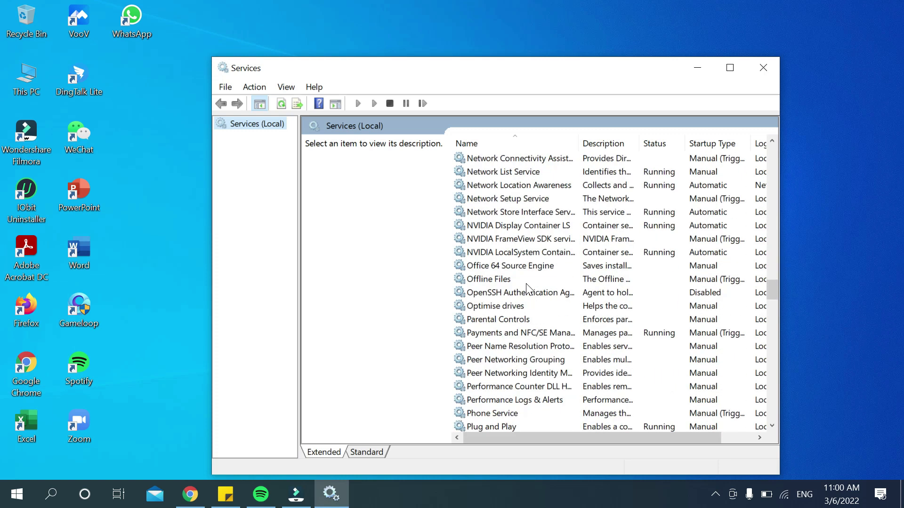
scroll(526, 285, down, 1)
scroll(526, 286, down, 6)
scroll(526, 285, down, 6)
scroll(527, 286, down, 8)
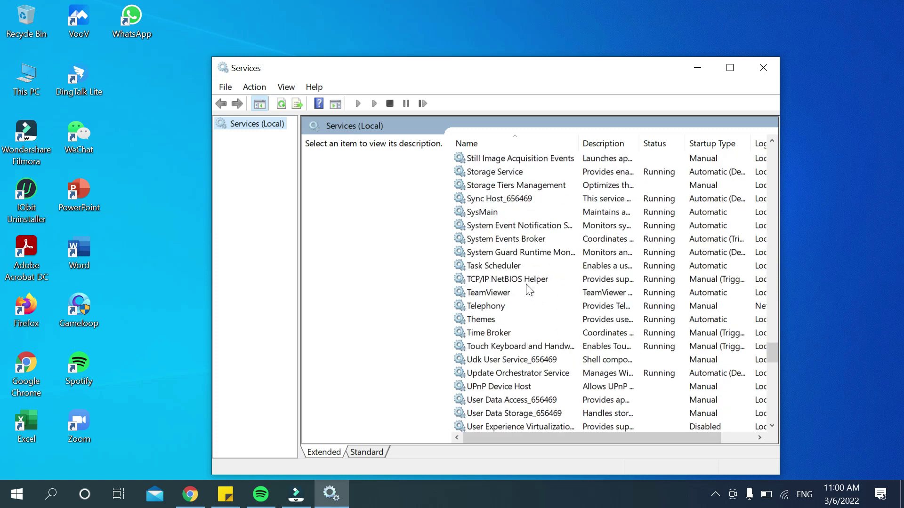
scroll(528, 288, down, 5)
scroll(528, 288, down, 5)
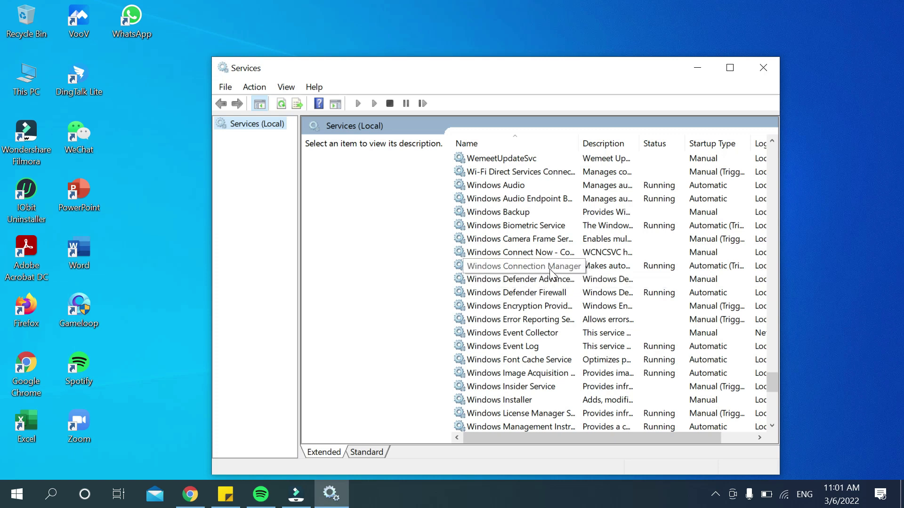
scroll(593, 272, up, 1)
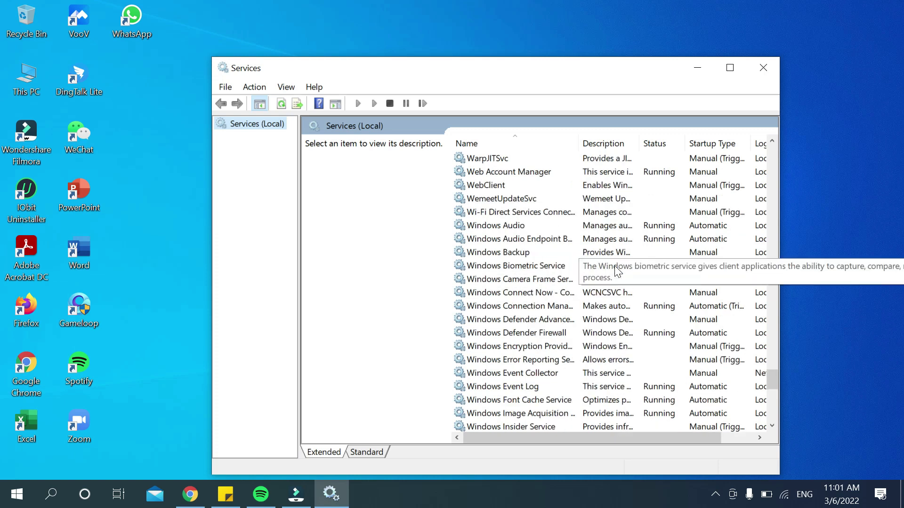
scroll(615, 272, up, 1)
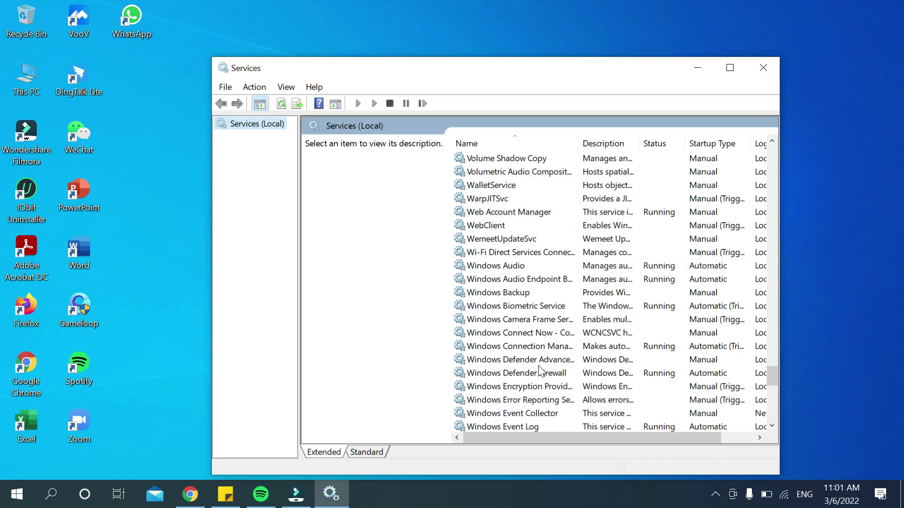
scroll(539, 368, down, 1)
scroll(538, 367, down, 1)
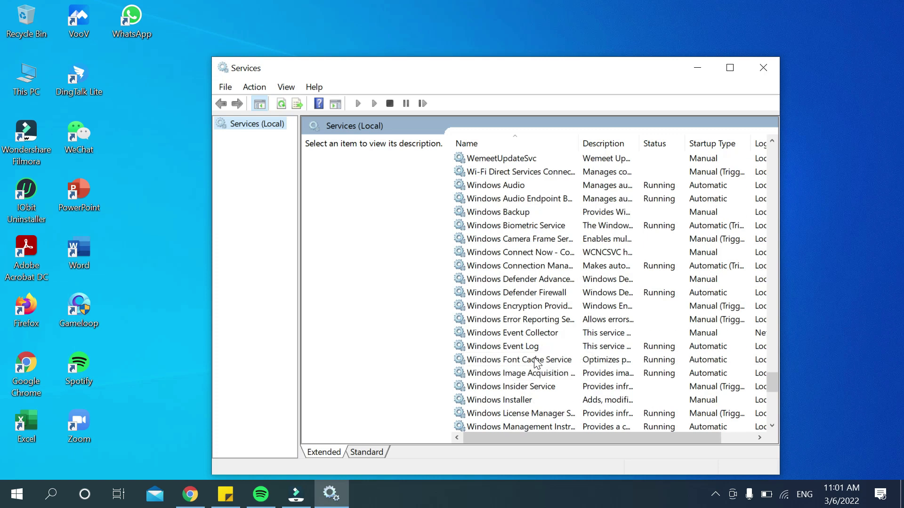
scroll(535, 363, down, 1)
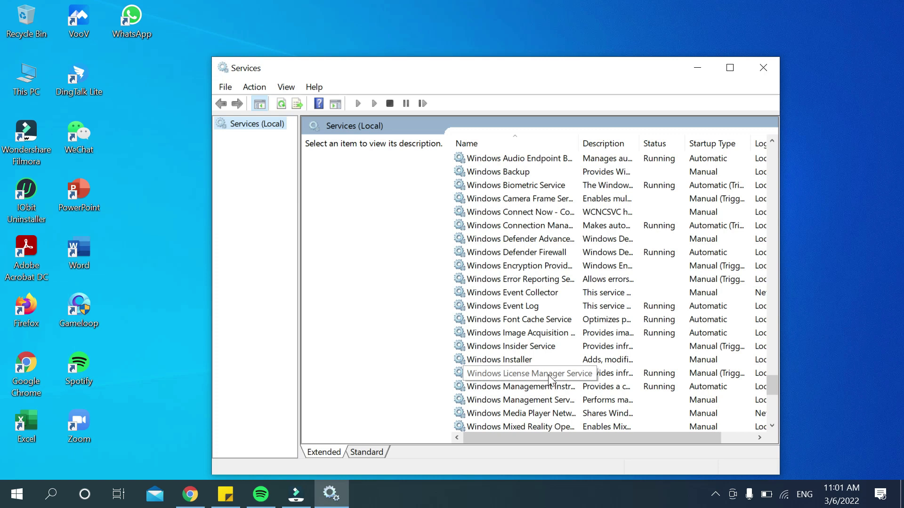
Open the Windows License Manager Service properties, currently Manual and Running.
double_click(500, 373)
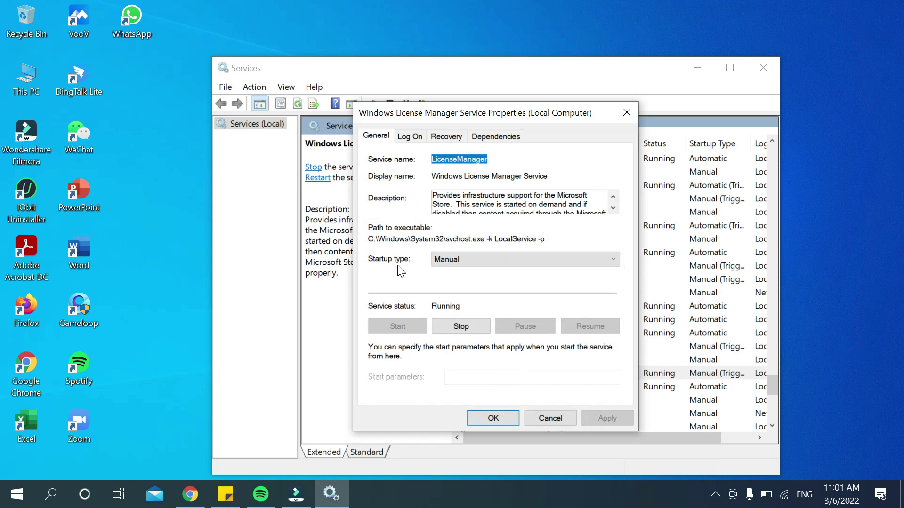
Change Windows License Manager Service's startup type from Manual to Disabled and save.
click(553, 258)
click(452, 302)
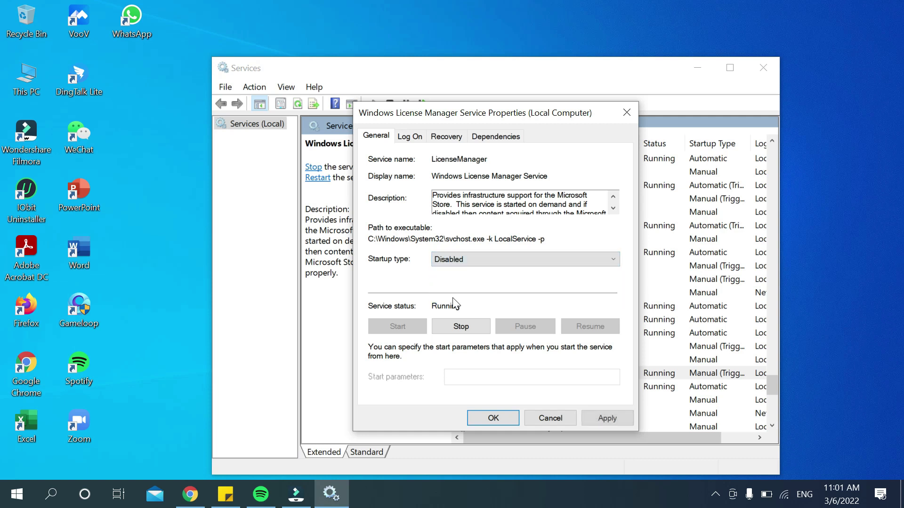
click(492, 419)
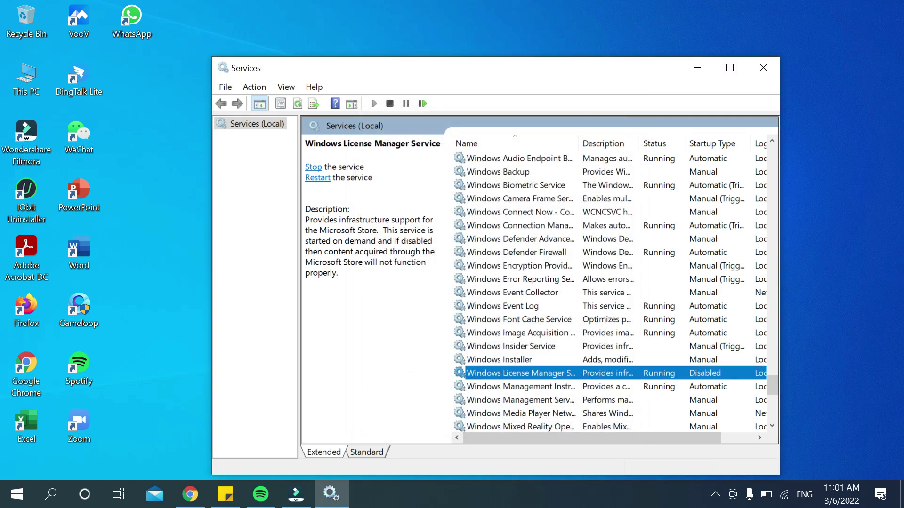
scroll(533, 346, down, 1)
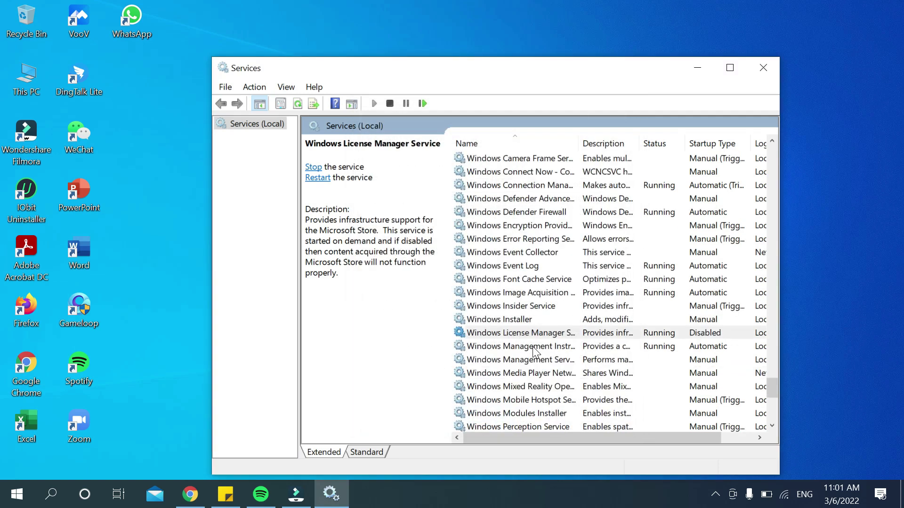
scroll(533, 347, down, 1)
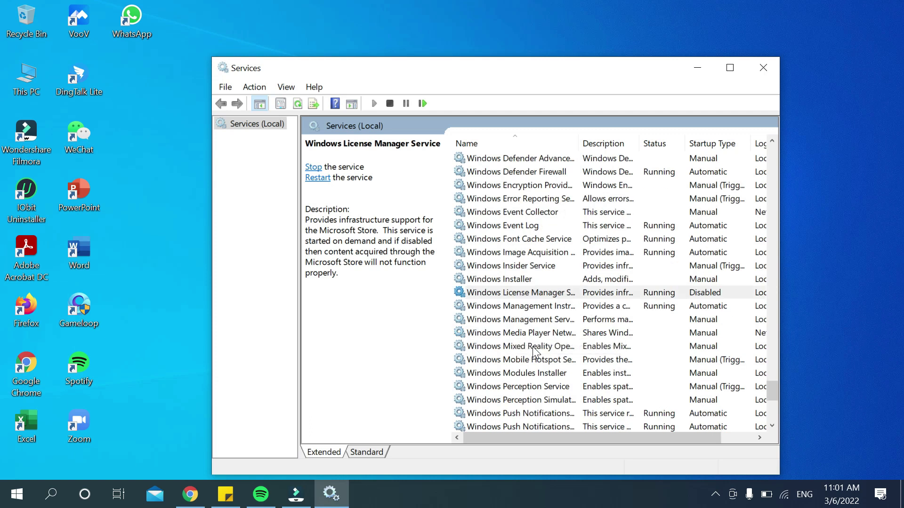
scroll(667, 312, down, 1)
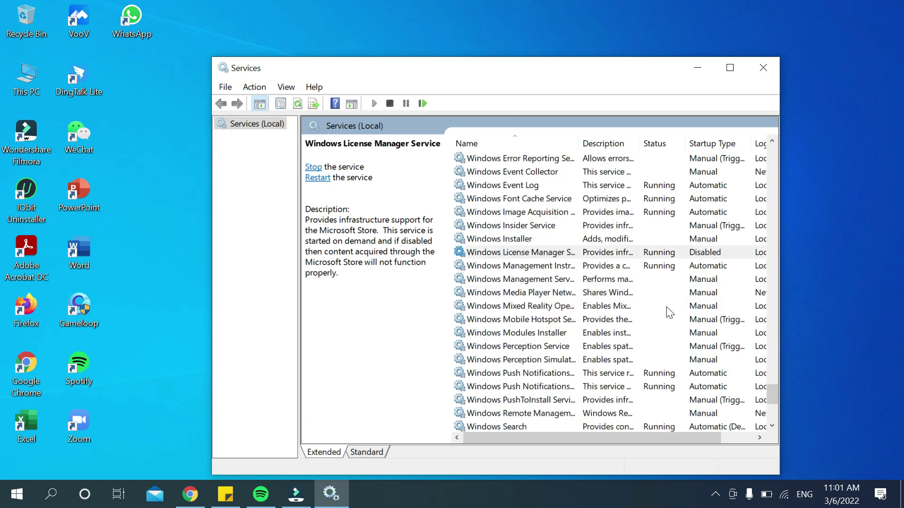
scroll(668, 312, down, 1)
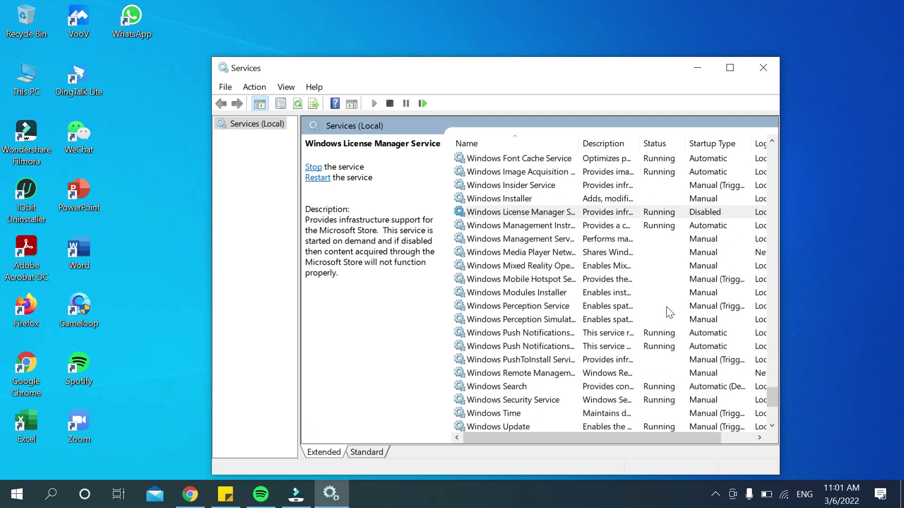
scroll(668, 312, down, 2)
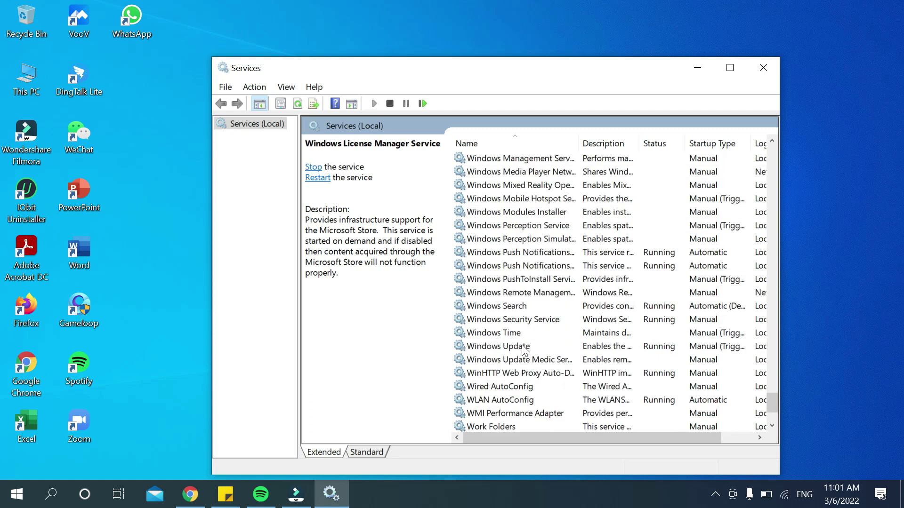
Select the Windows Update service in the services list.
click(494, 347)
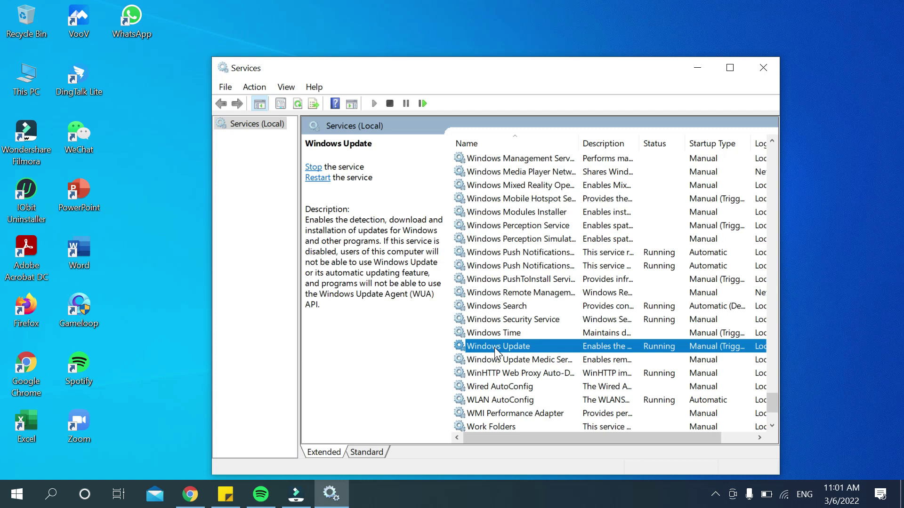
Change Windows Update's startup type from Manual to Disabled and save it.
double_click(494, 347)
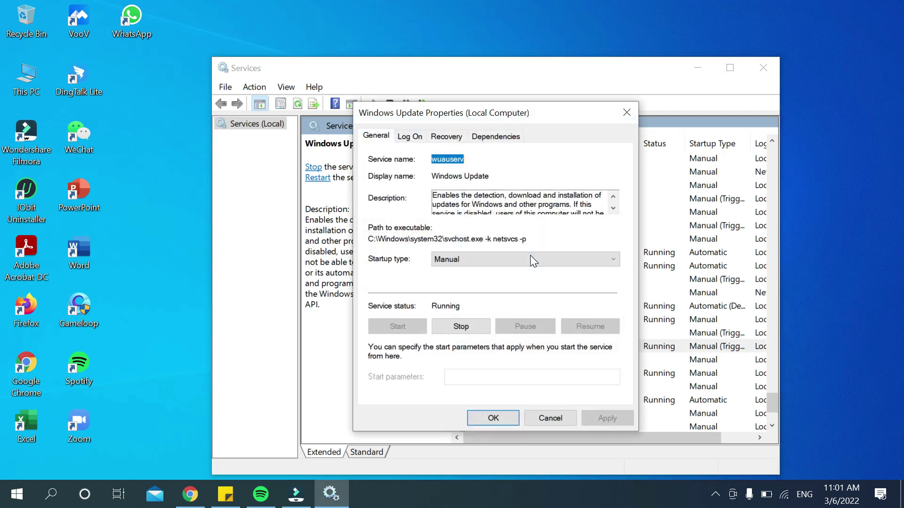
click(543, 255)
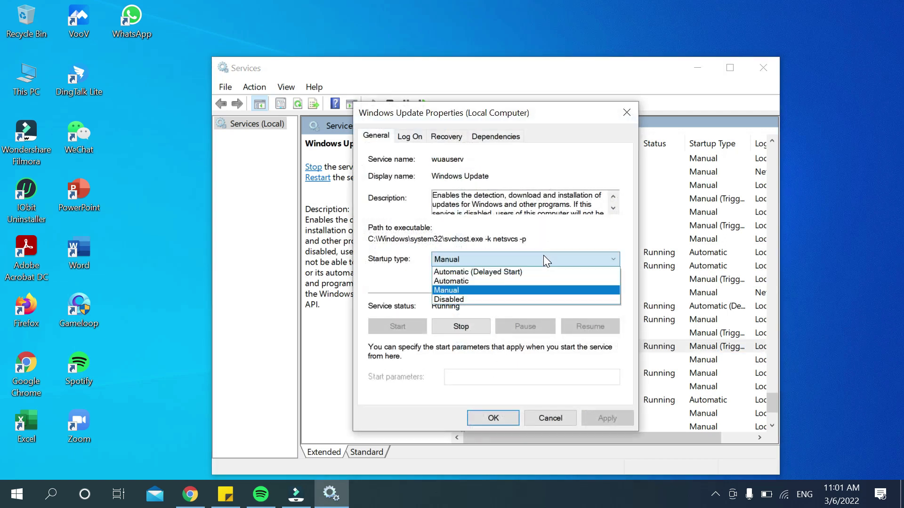
click(467, 299)
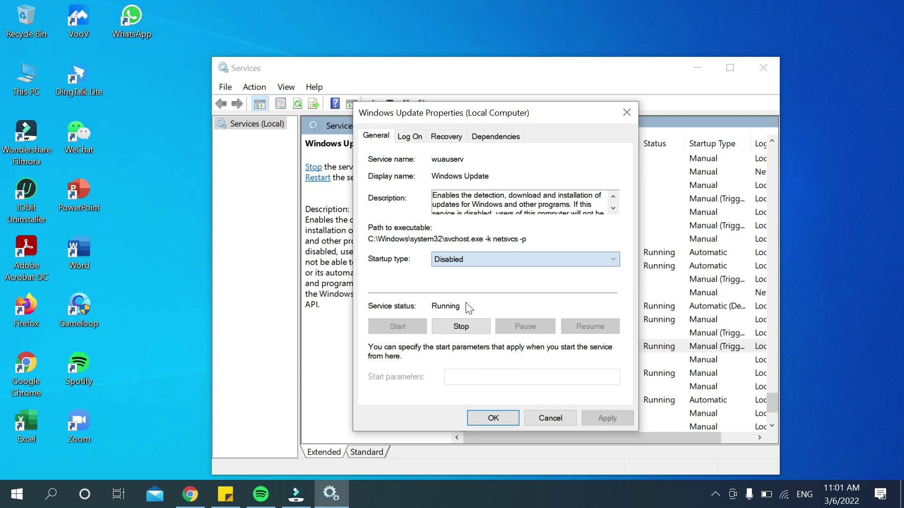
click(492, 417)
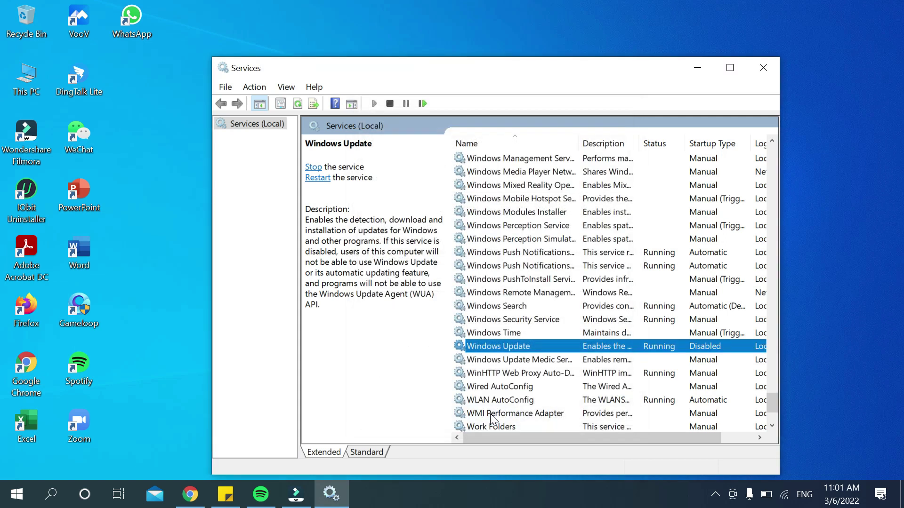
Close the Services window and open the screen recorder's tray icon menu.
click(762, 67)
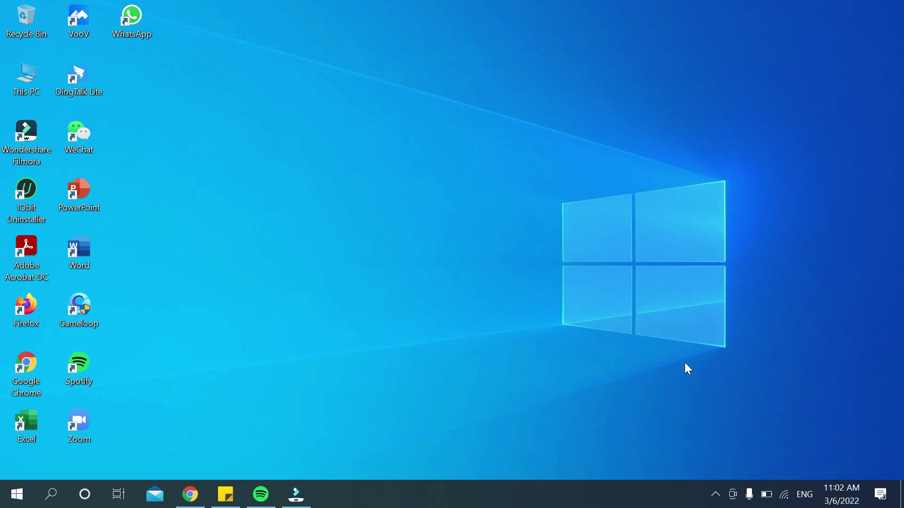
click(711, 487)
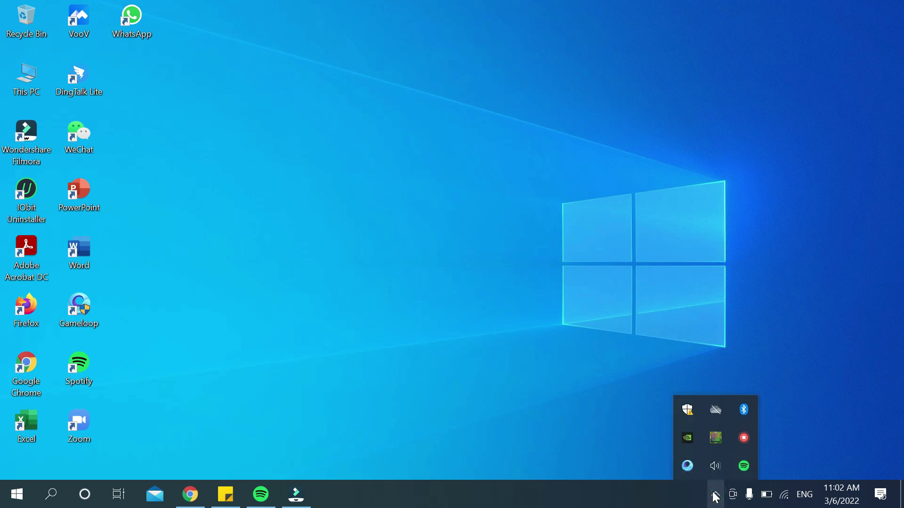
right_click(736, 439)
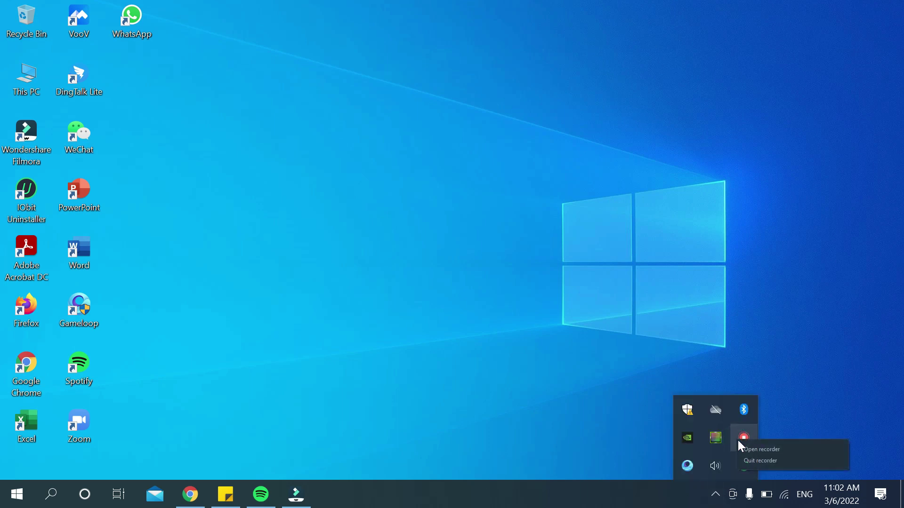